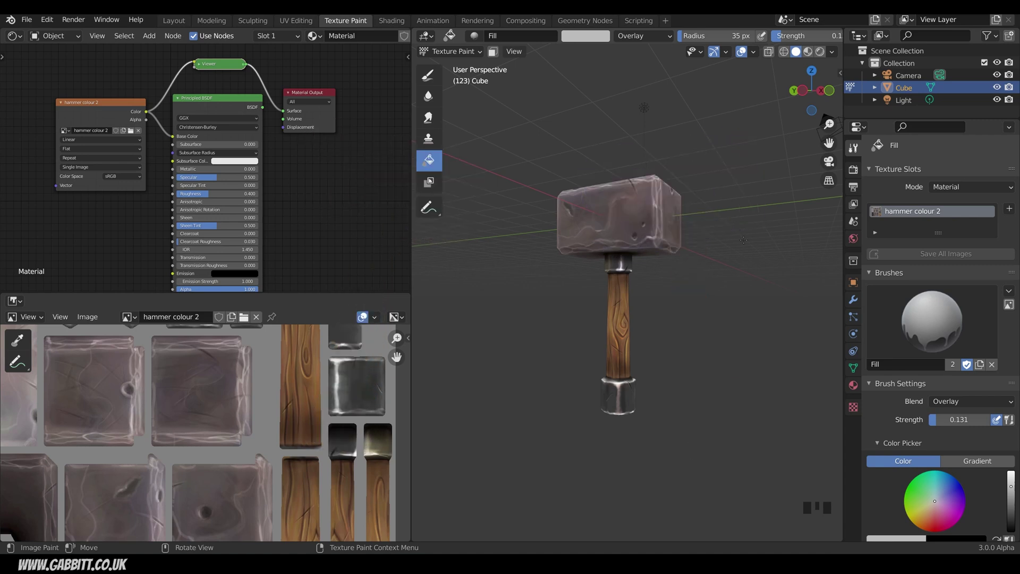
In Edit Mode face select with wireframe shading, box-select all the hammer head faces
{"action": "middle_click_drag", "start_coordinate": [675, 279], "coordinate": [653, 234]}
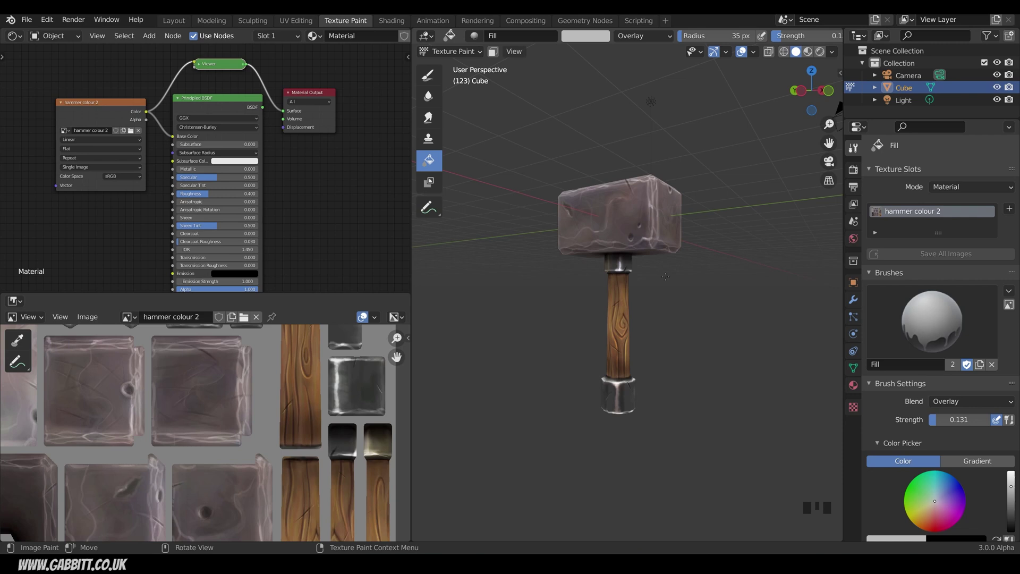
{"action": "key", "text": "ctrl+Tab"}
{"action": "left_click", "coordinate": [663, 205]}
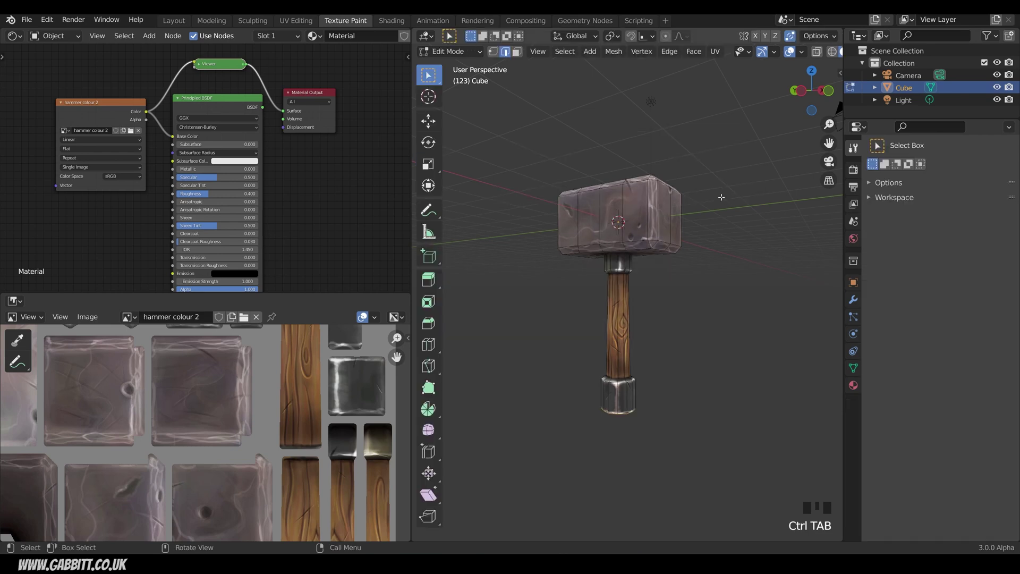
{"action": "key", "text": "3"}
{"action": "key", "text": "z"}
{"action": "left_click", "coordinate": [587, 210]}
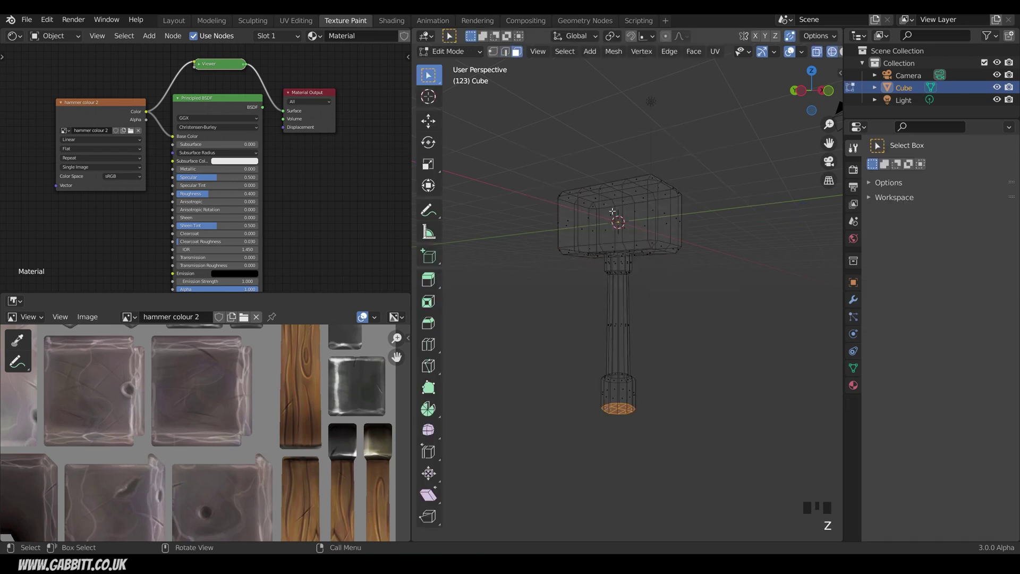
{"action": "middle_click_drag", "start_coordinate": [587, 209], "coordinate": [537, 176]}
{"action": "left_click_drag", "start_coordinate": [526, 155], "coordinate": [716, 258]}
Return to Texture Paint in Material Preview and enable face selection masking
{"action": "key", "text": "ctrl+Tab"}
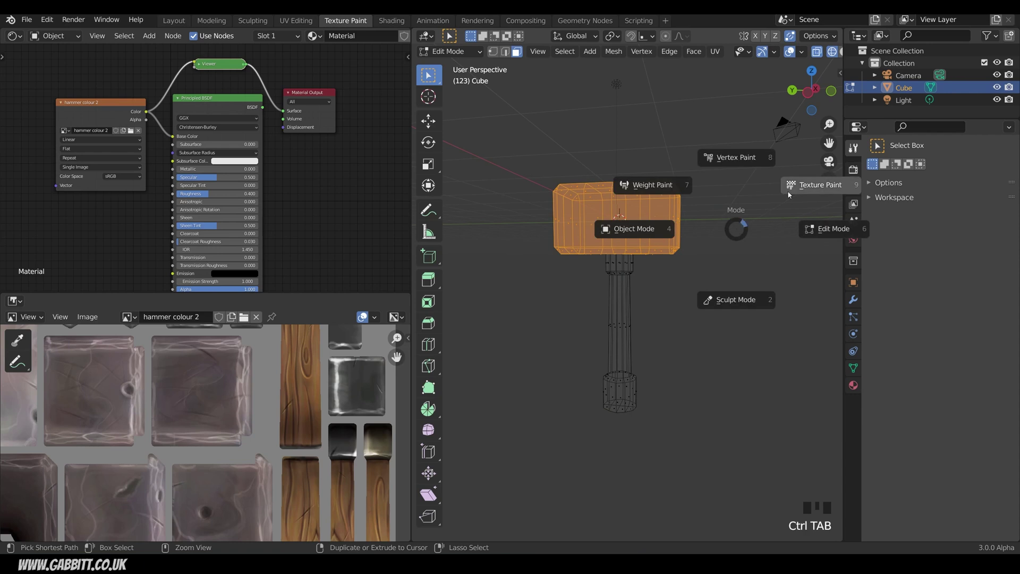
{"action": "left_click", "coordinate": [785, 193]}
{"action": "key", "text": "z"}
{"action": "left_click", "coordinate": [784, 202]}
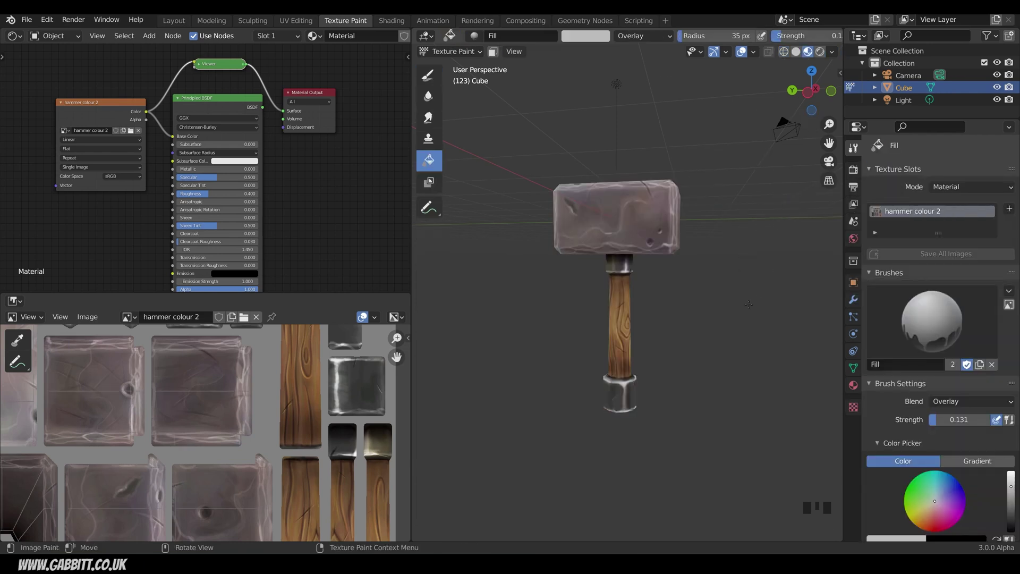
{"action": "middle_click_drag", "start_coordinate": [784, 201], "coordinate": [538, 77]}
{"action": "left_click", "coordinate": [492, 51]}
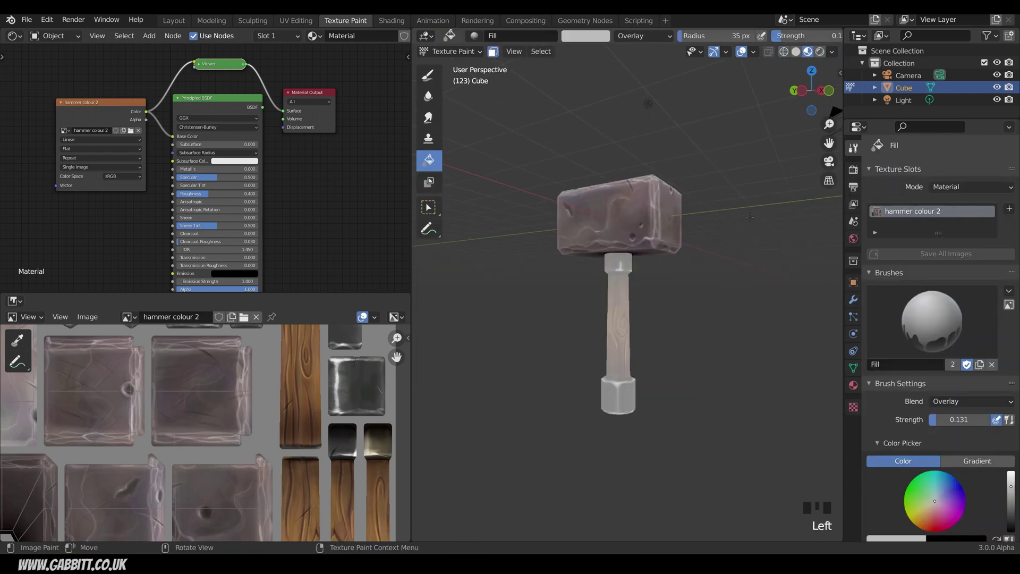
{"action": "middle_click_drag", "start_coordinate": [750, 217], "coordinate": [746, 257], "text": "shift"}
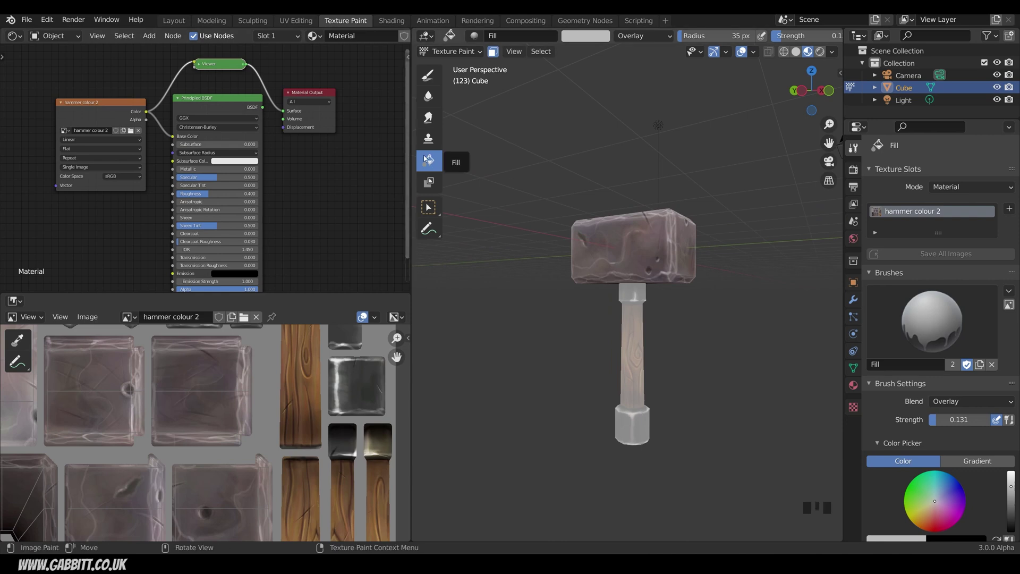
Set the fill blending to Mix and save the texture as 'hammer colour 3.png'
{"action": "left_click", "coordinate": [975, 402]}
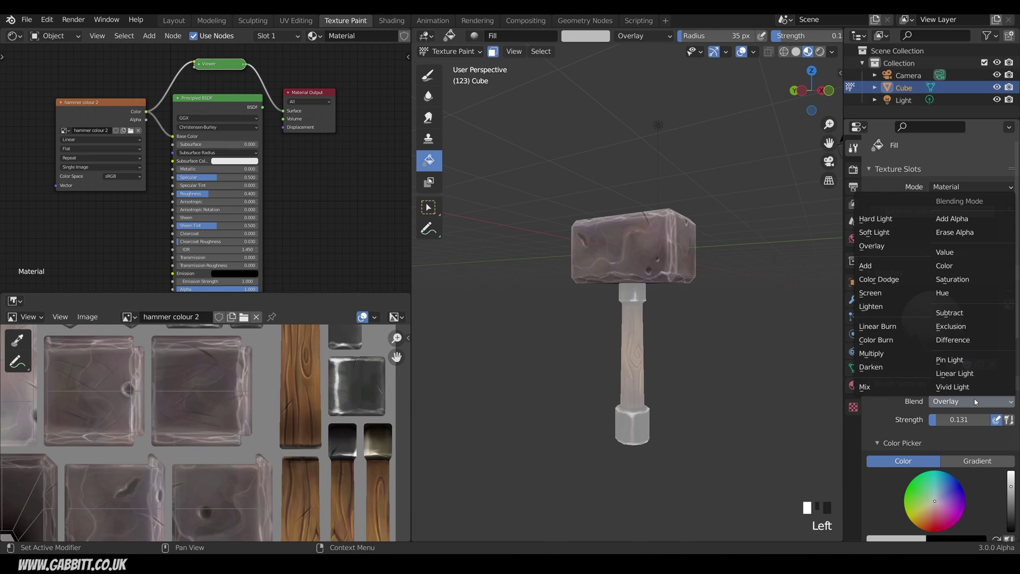
{"action": "left_click", "coordinate": [886, 388]}
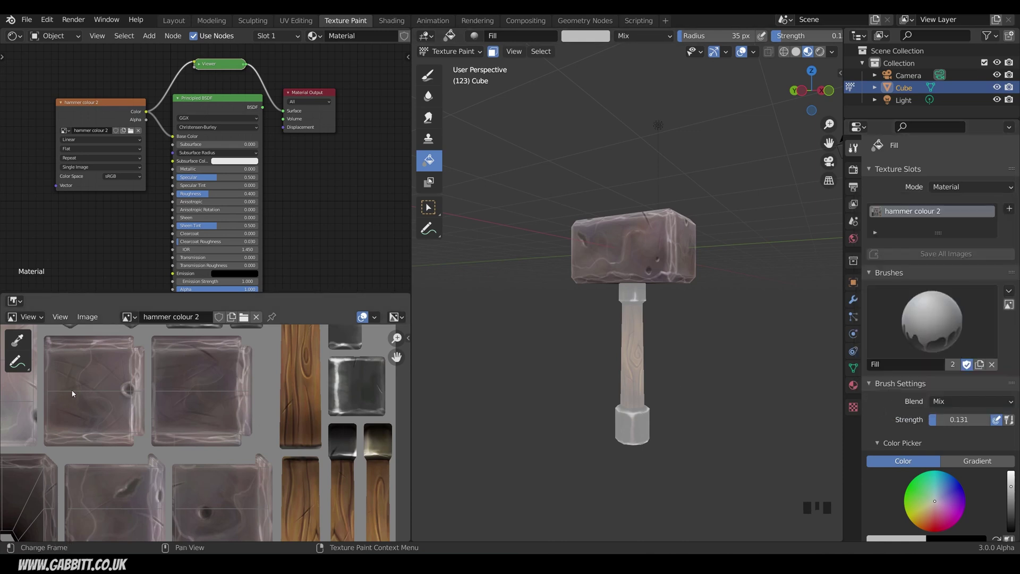
{"action": "left_click", "coordinate": [87, 317]}
{"action": "left_click", "coordinate": [88, 416]}
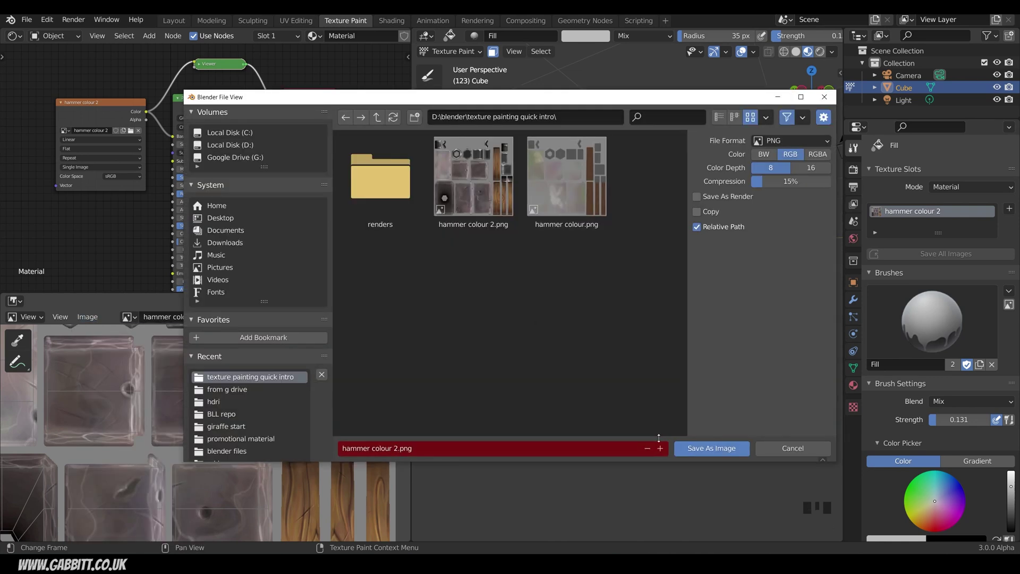
{"action": "key", "text": "KP_Add"}
{"action": "left_click", "coordinate": [711, 447]}
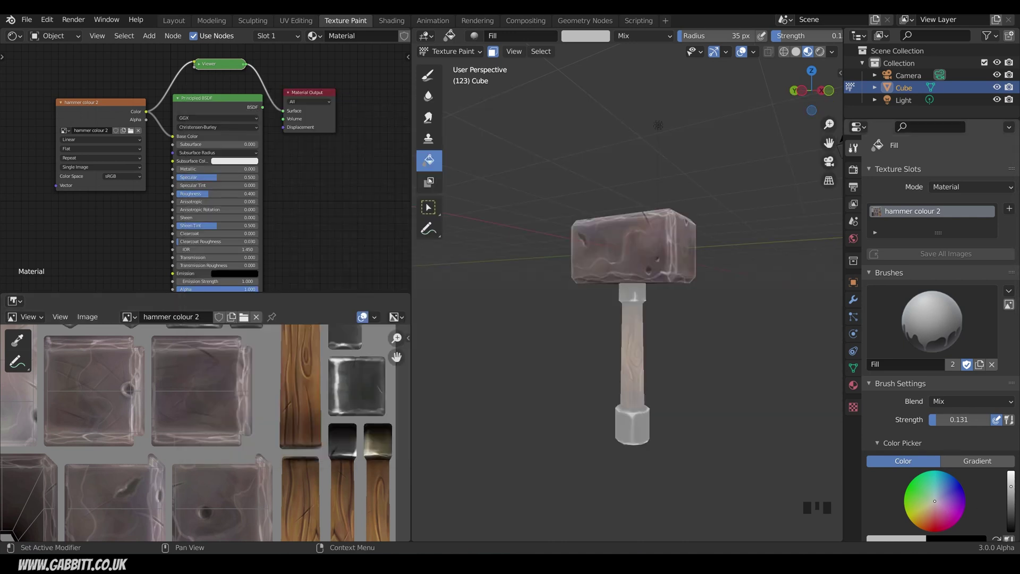
Fill the hammer head with blue, inspect it up close, then undo the fill
{"action": "left_click", "coordinate": [963, 488]}
{"action": "left_click", "coordinate": [620, 264]}
{"action": "left_click", "coordinate": [619, 264]}
{"action": "left_click", "coordinate": [619, 264]}
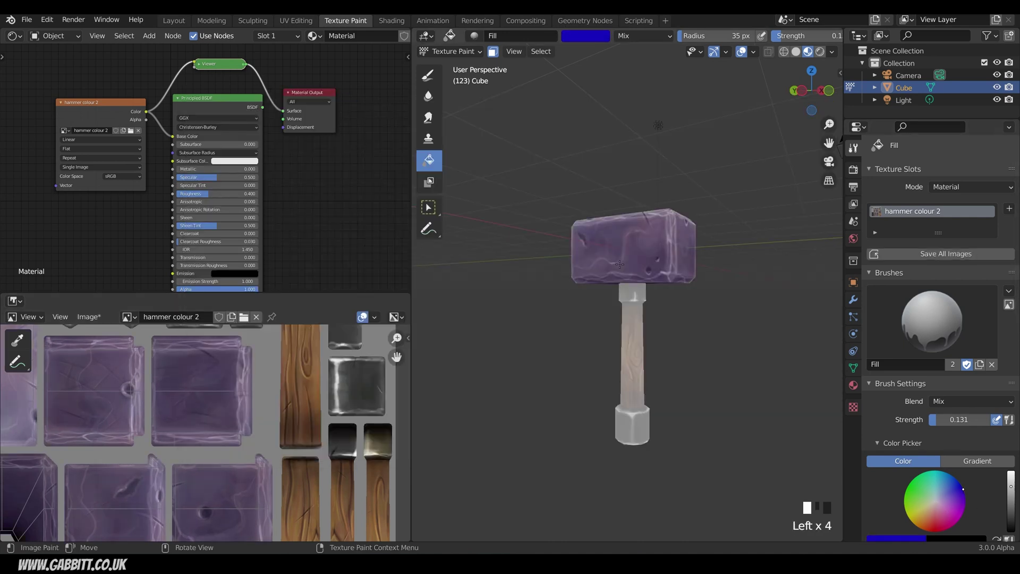
{"action": "left_click", "coordinate": [620, 264]}
{"action": "left_click", "coordinate": [620, 264]}
{"action": "left_click", "coordinate": [619, 264]}
{"action": "left_click", "coordinate": [619, 264]}
{"action": "double_click", "coordinate": [619, 264]}
{"action": "middle_click_drag", "start_coordinate": [704, 306], "coordinate": [682, 293]}
{"action": "scroll", "coordinate": [700, 303], "scroll_direction": "up", "scroll_amount": 3}
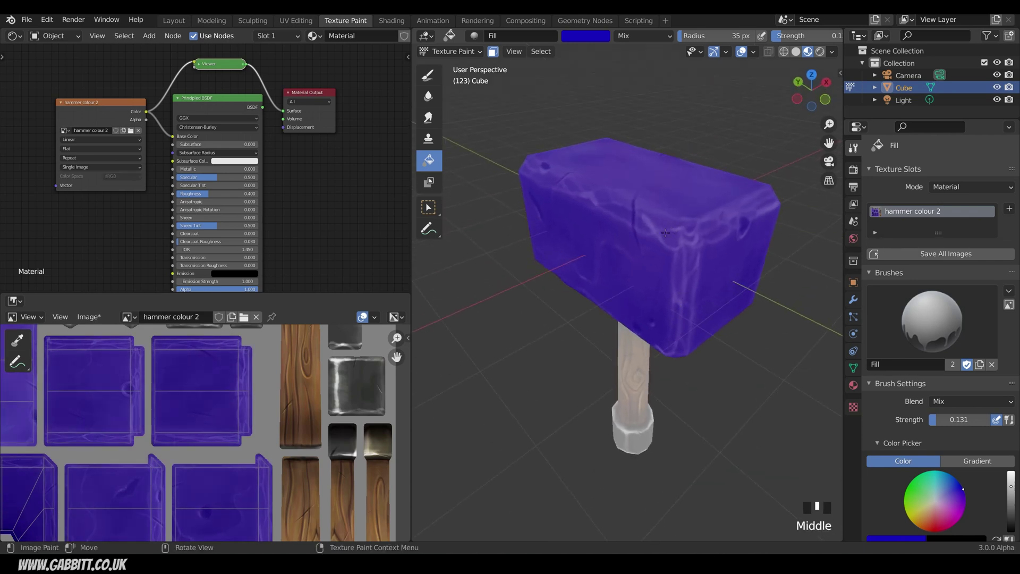
{"action": "middle_click_drag", "start_coordinate": [585, 237], "coordinate": [703, 334]}
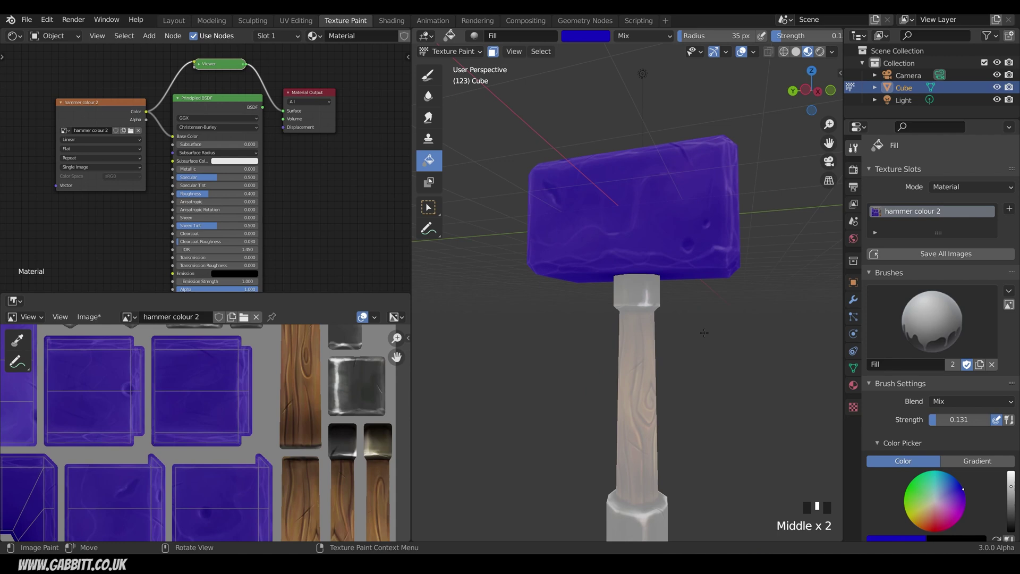
{"action": "key", "text": "ctrl+z"}
Brighten the hammer head with a white Screen-blend fill
{"action": "left_click", "coordinate": [954, 402]}
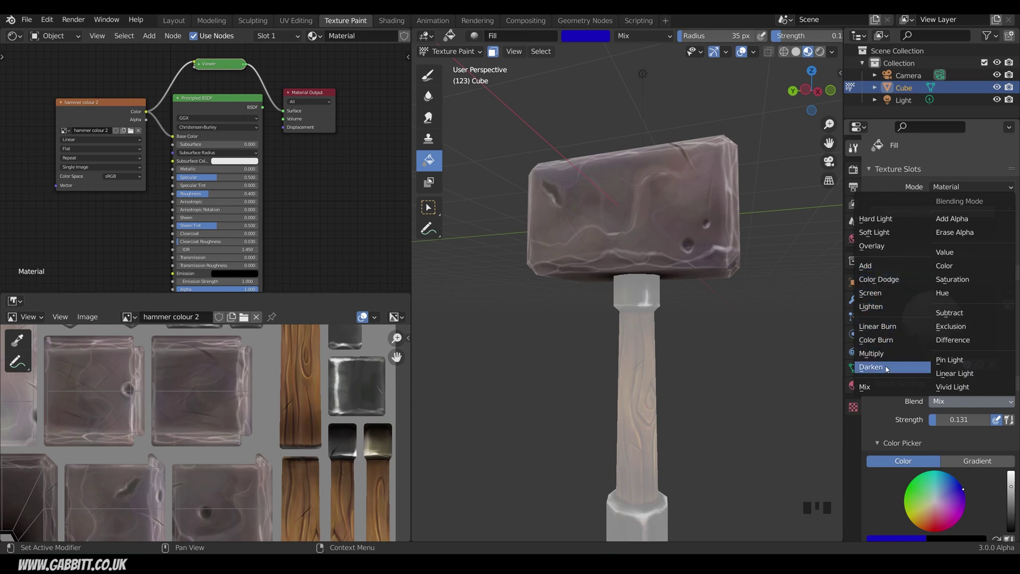
{"action": "left_click", "coordinate": [879, 297]}
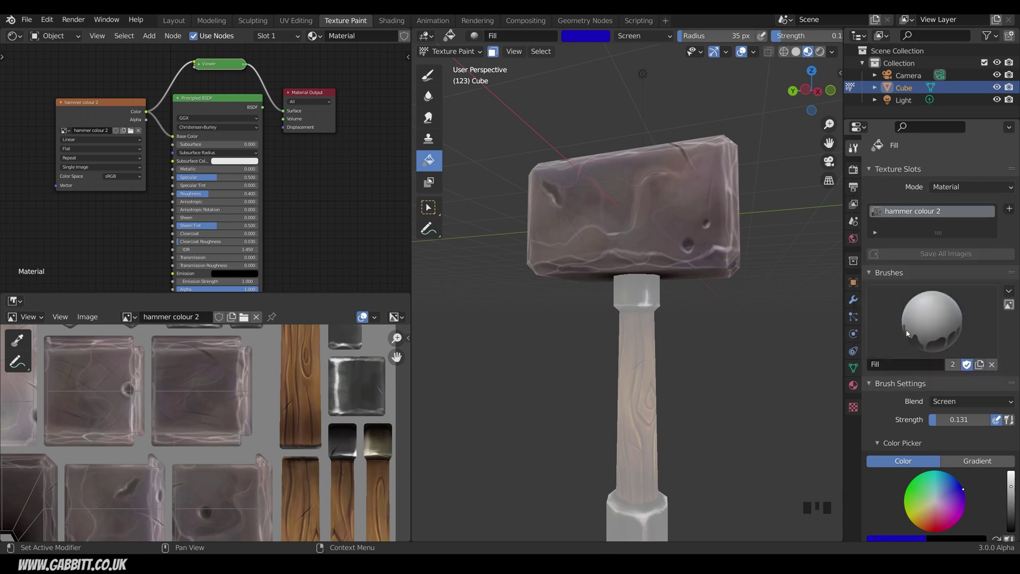
{"action": "left_click", "coordinate": [935, 499]}
{"action": "left_click", "coordinate": [714, 247]}
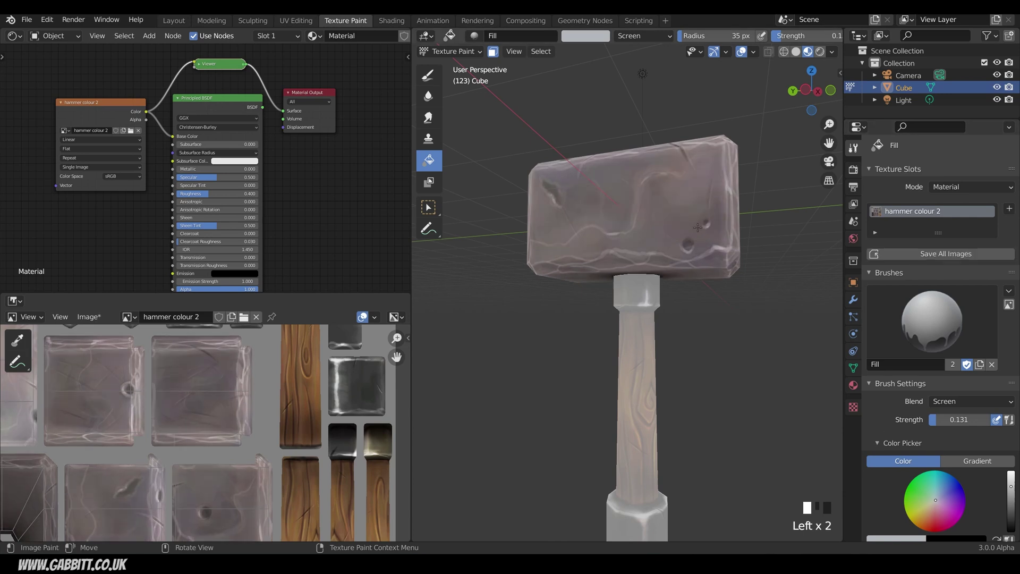
{"action": "middle_click_drag", "start_coordinate": [714, 247], "coordinate": [654, 287]}
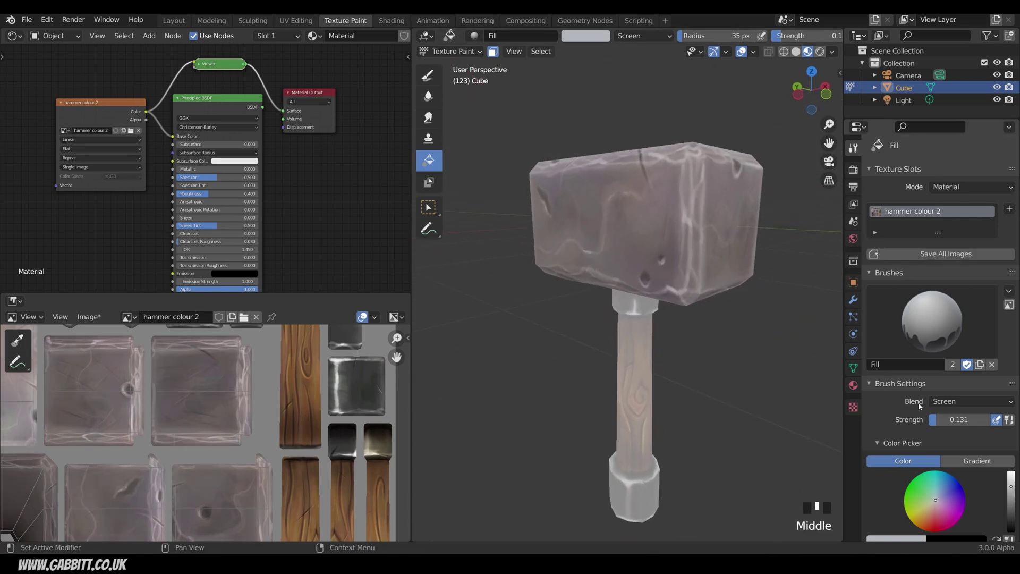
Switch the blend to Multiply, fill the head to darken it, then undo that fill
{"action": "left_click", "coordinate": [956, 401]}
{"action": "left_click", "coordinate": [900, 353]}
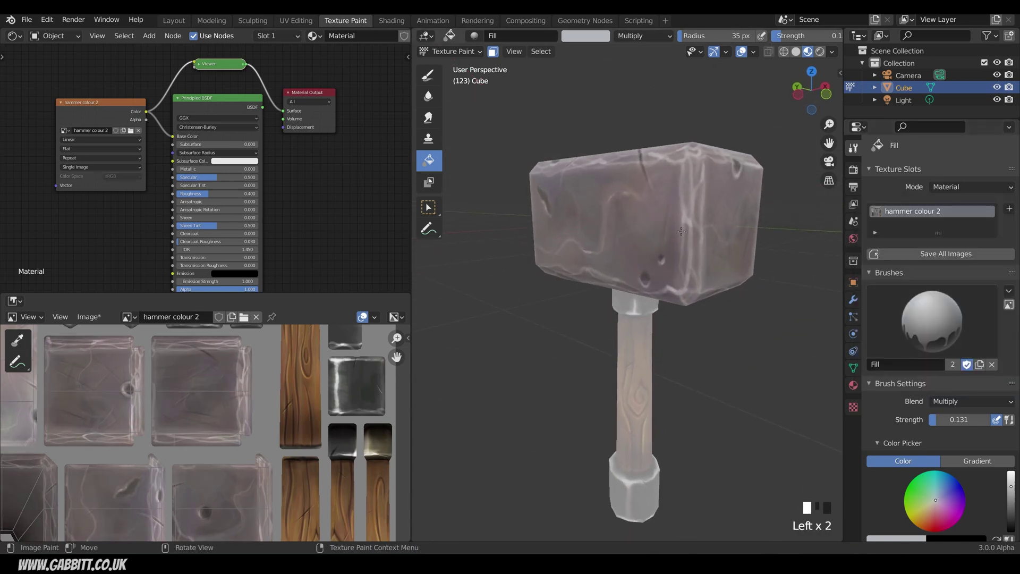
{"action": "double_click", "coordinate": [681, 231]}
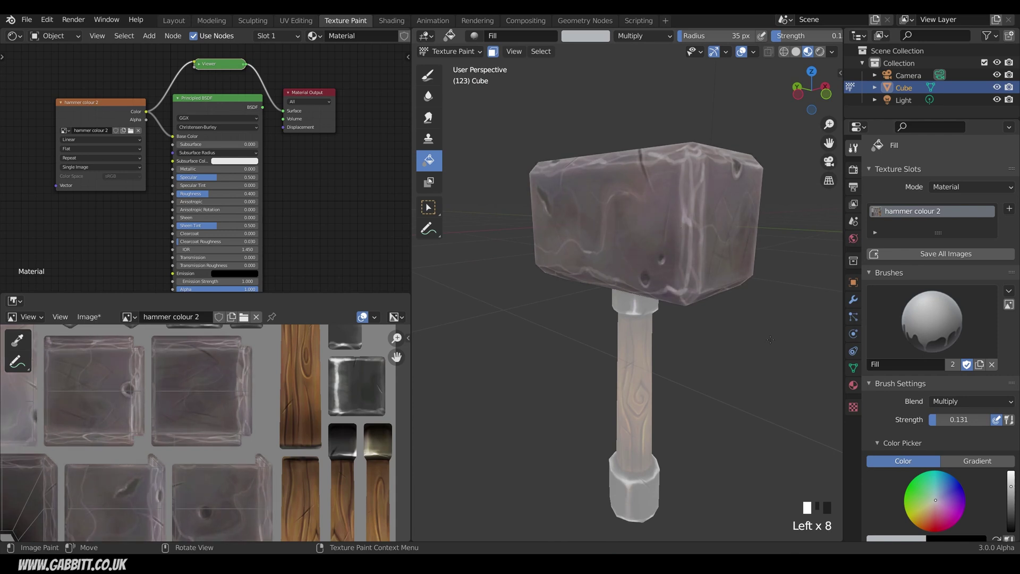
{"action": "key", "text": "ctrl+z"}
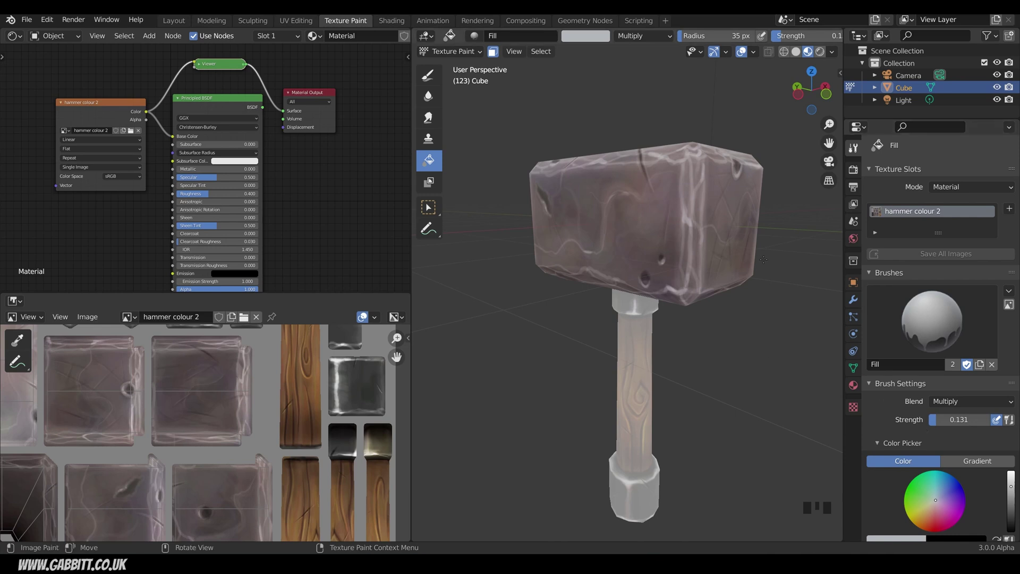
Fill the hammer head with blue using Color blending, tinting the stone purple
{"action": "left_click", "coordinate": [961, 403]}
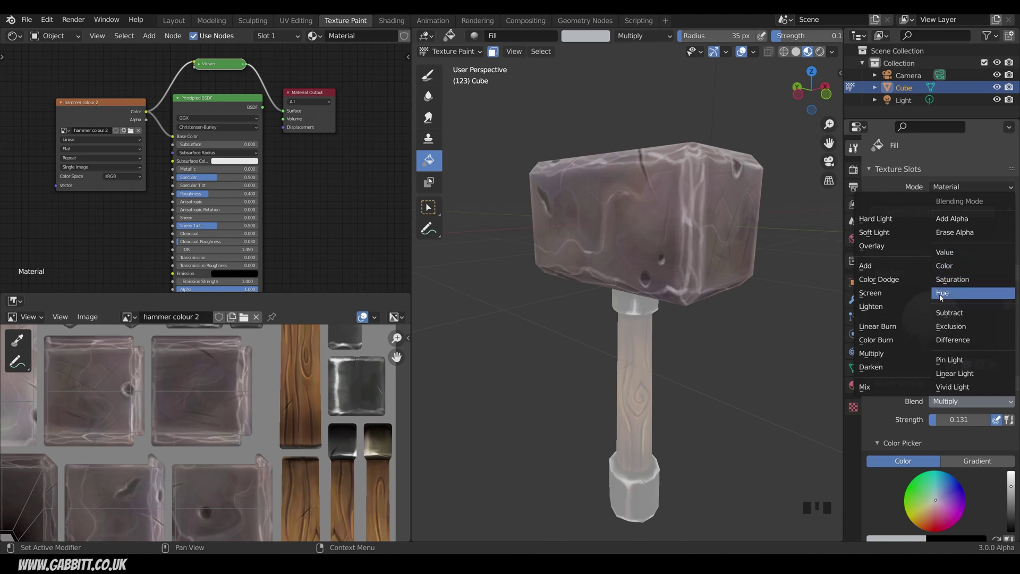
{"action": "left_click", "coordinate": [953, 267]}
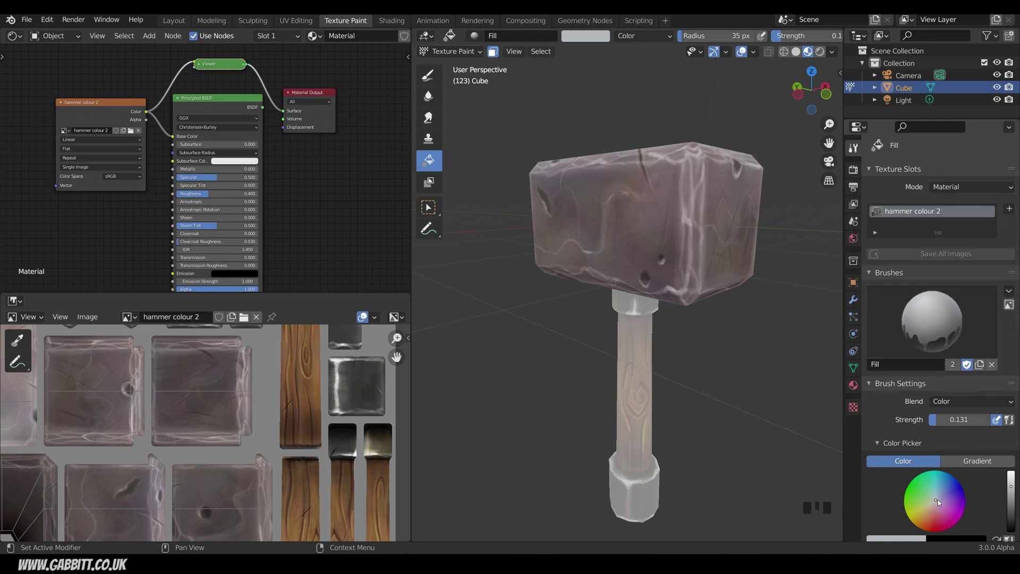
{"action": "left_click", "coordinate": [960, 484]}
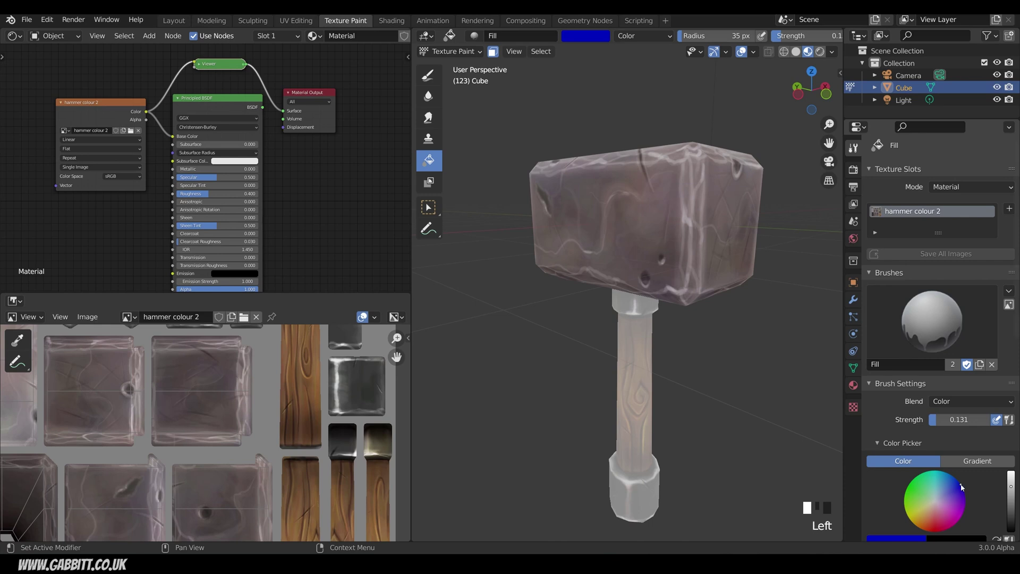
{"action": "left_click", "coordinate": [634, 215]}
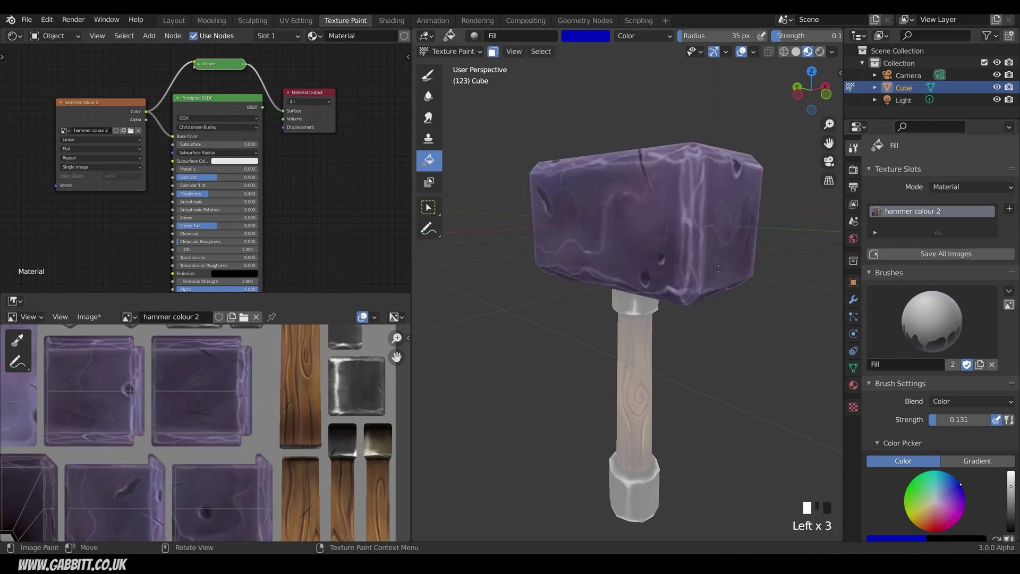
{"action": "middle_click_drag", "start_coordinate": [634, 217], "coordinate": [703, 244]}
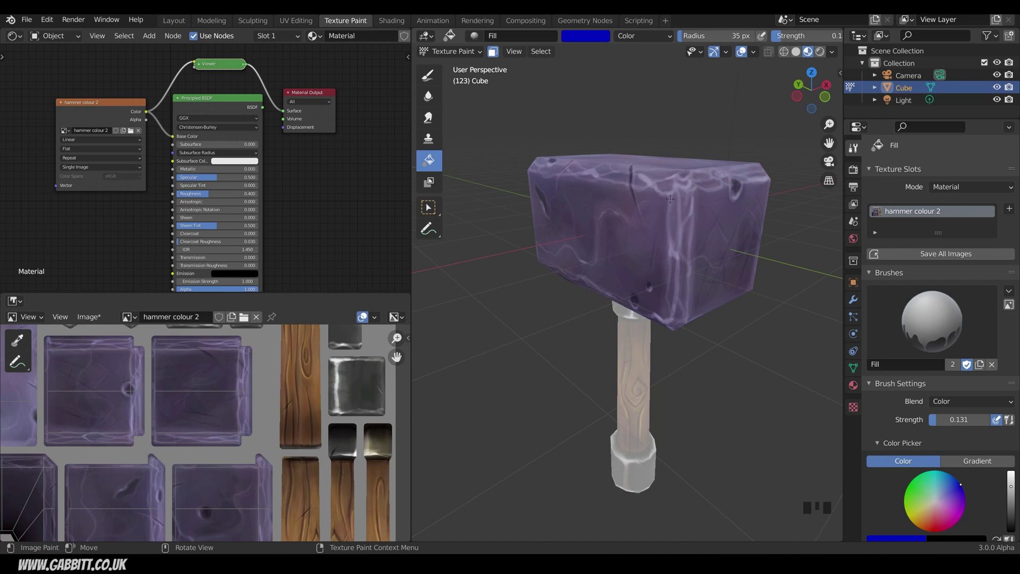
{"action": "middle_click_drag", "start_coordinate": [582, 288], "coordinate": [717, 243]}
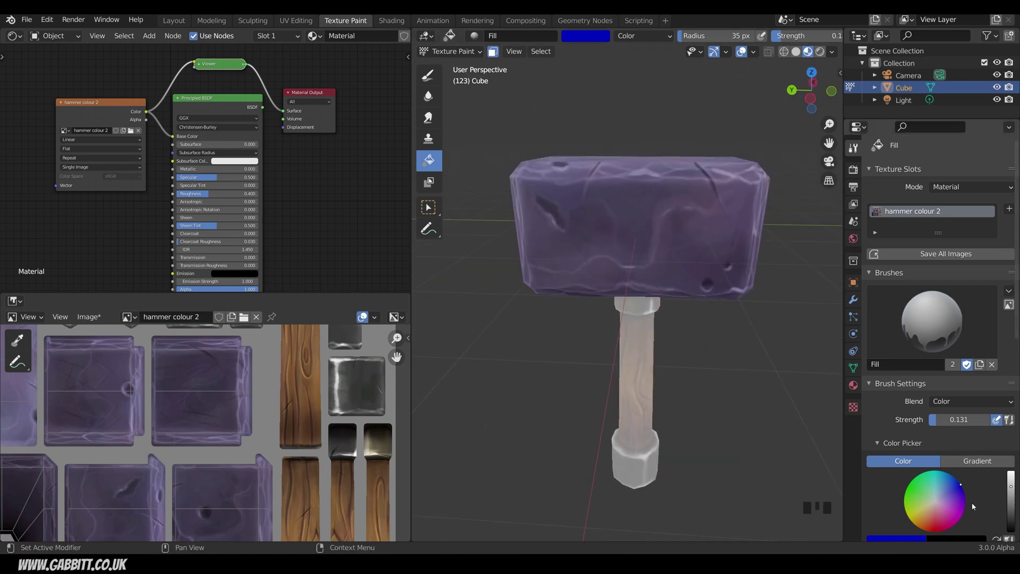
Set the blend mode to Hue and undo the purple fills, keeping the handle paint
{"action": "left_click", "coordinate": [954, 403]}
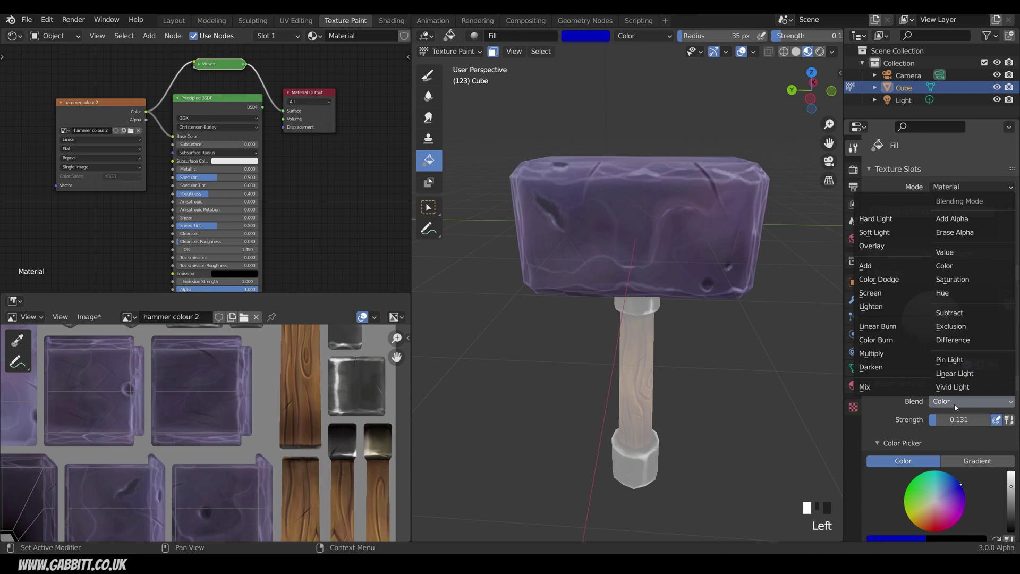
{"action": "left_click", "coordinate": [949, 294]}
{"action": "key", "text": "ctrl+z"}
{"action": "key", "text": "ctrl+z"}
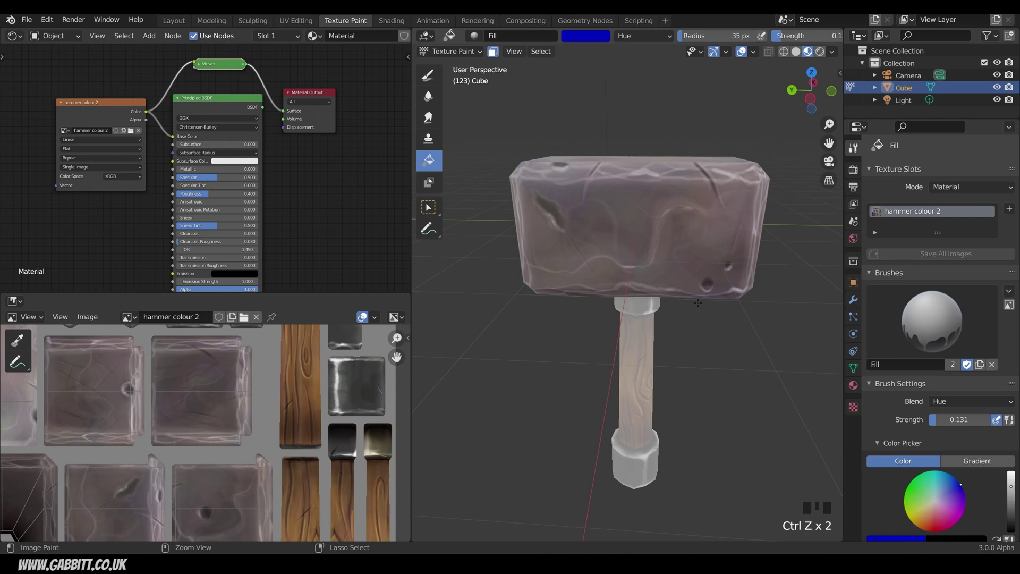
{"action": "key", "text": "ctrl+z"}
{"action": "key", "text": "ctrl+shift+z"}
{"action": "middle_click_drag", "start_coordinate": [697, 303], "coordinate": [764, 308]}
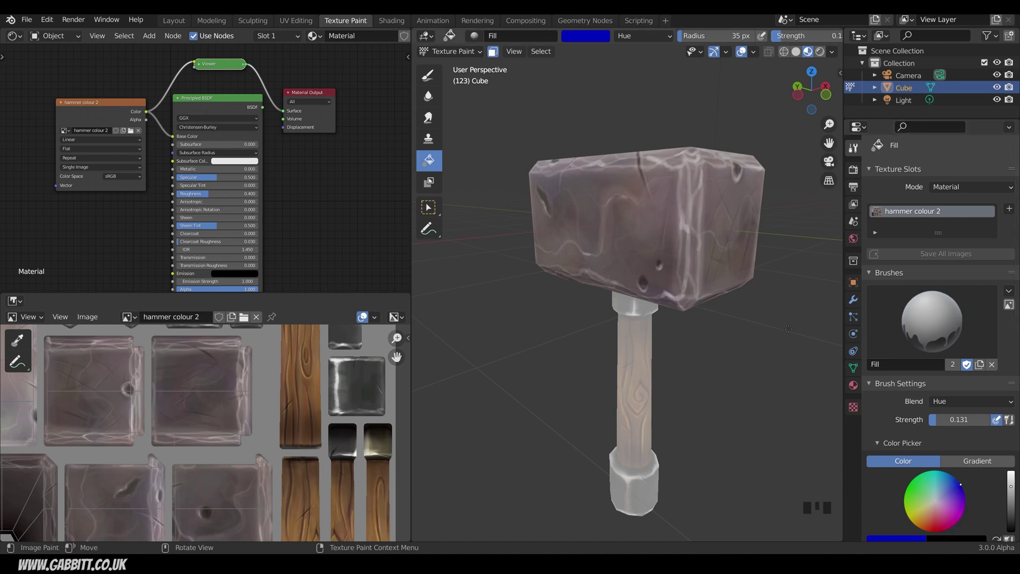
Apply repeated Hue fills to the head, inspect them, then undo back to stone colour
{"action": "left_click", "coordinate": [692, 265]}
{"action": "left_click", "coordinate": [690, 265]}
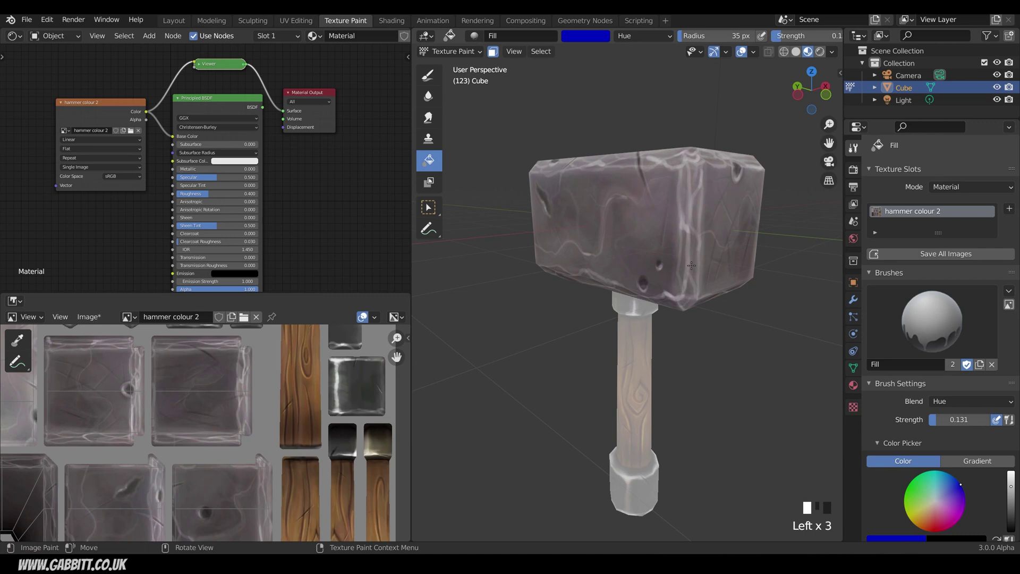
{"action": "left_click", "coordinate": [691, 265]}
{"action": "left_click", "coordinate": [691, 265]}
{"action": "left_click", "coordinate": [691, 265]}
{"action": "left_click", "coordinate": [691, 265]}
{"action": "left_click", "coordinate": [691, 265]}
{"action": "left_click", "coordinate": [691, 265]}
{"action": "left_click", "coordinate": [691, 265]}
{"action": "left_click", "coordinate": [691, 265]}
{"action": "middle_click_drag", "start_coordinate": [691, 265], "coordinate": [578, 210]}
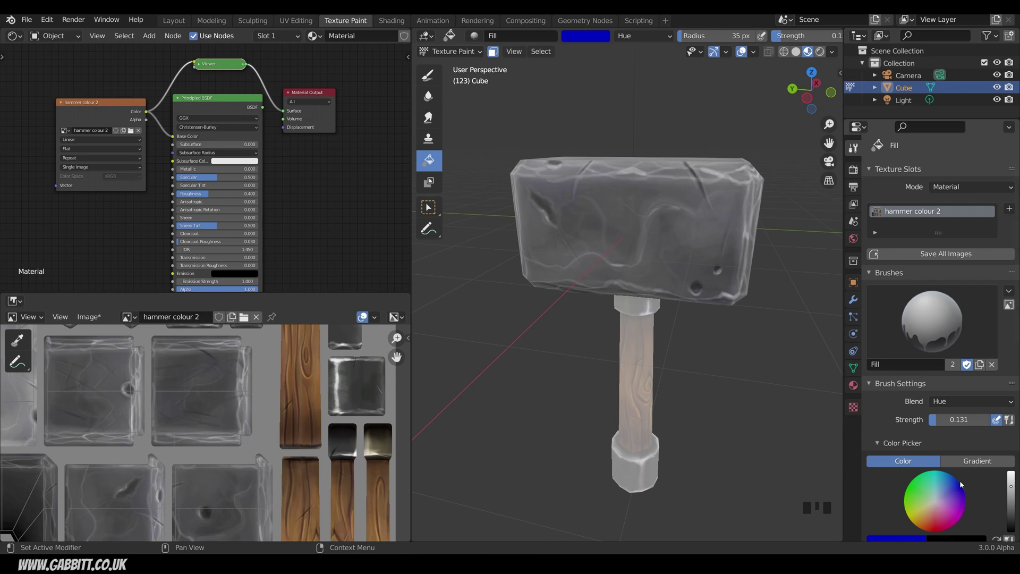
{"action": "middle_click_drag", "start_coordinate": [653, 339], "coordinate": [645, 260]}
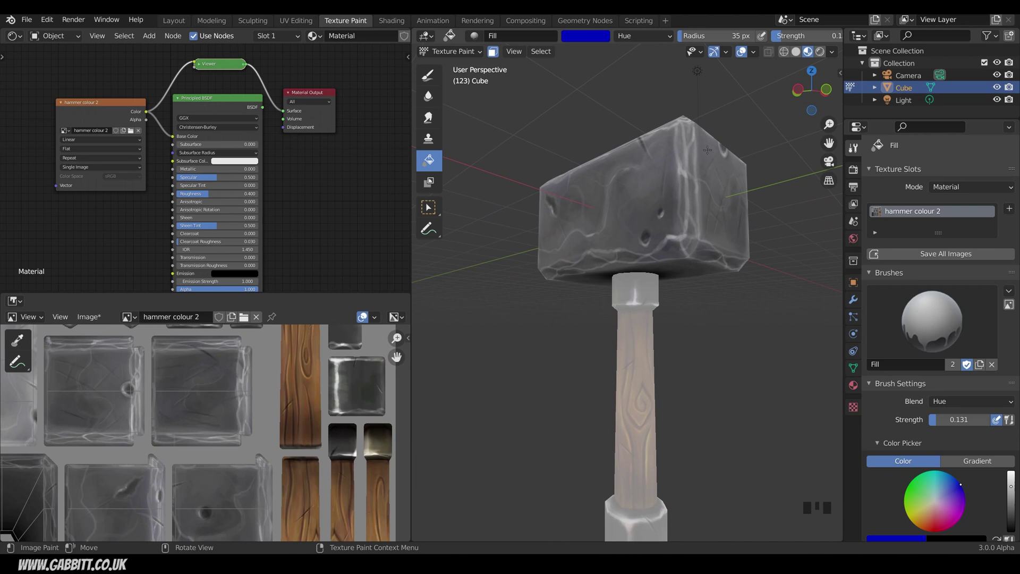
{"action": "key", "text": "ctrl+z"}
{"action": "key", "text": "ctrl+z"}
{"action": "key", "text": "ctrl+z"}
{"action": "key", "text": "ctrl+z"}
{"action": "key", "text": "ctrl+z"}
{"action": "key", "text": "ctrl+z"}
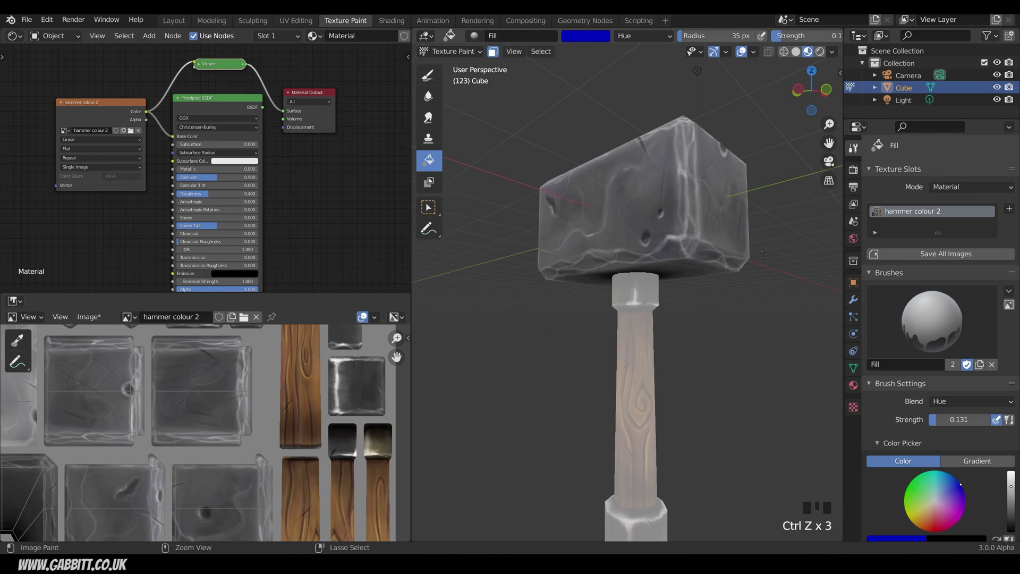
{"action": "key", "text": "ctrl+z"}
{"action": "key", "text": "ctrl+z"}
{"action": "key", "text": "ctrl+z"}
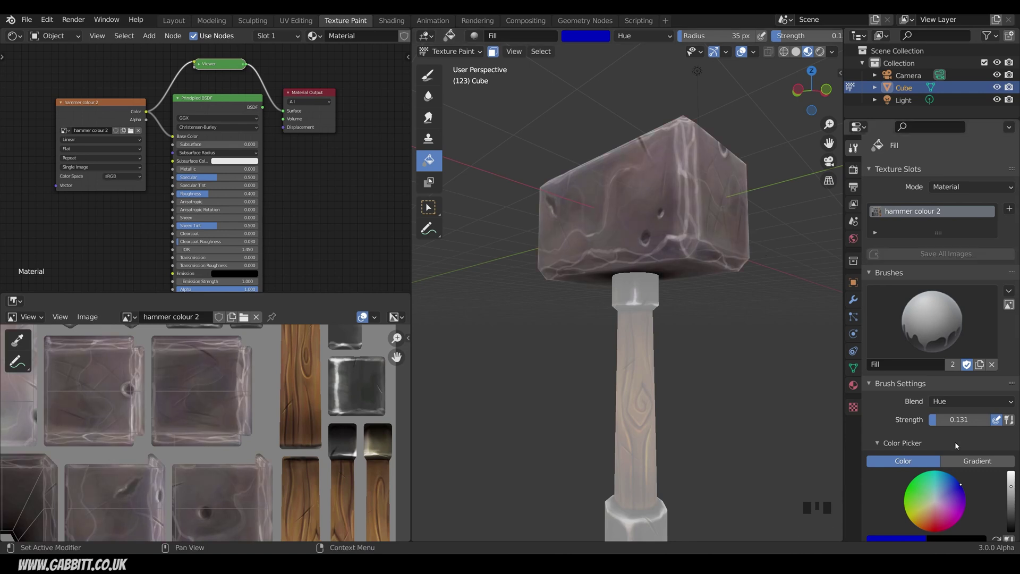
Fill the hammer head purple using Color blending
{"action": "left_click", "coordinate": [959, 402]}
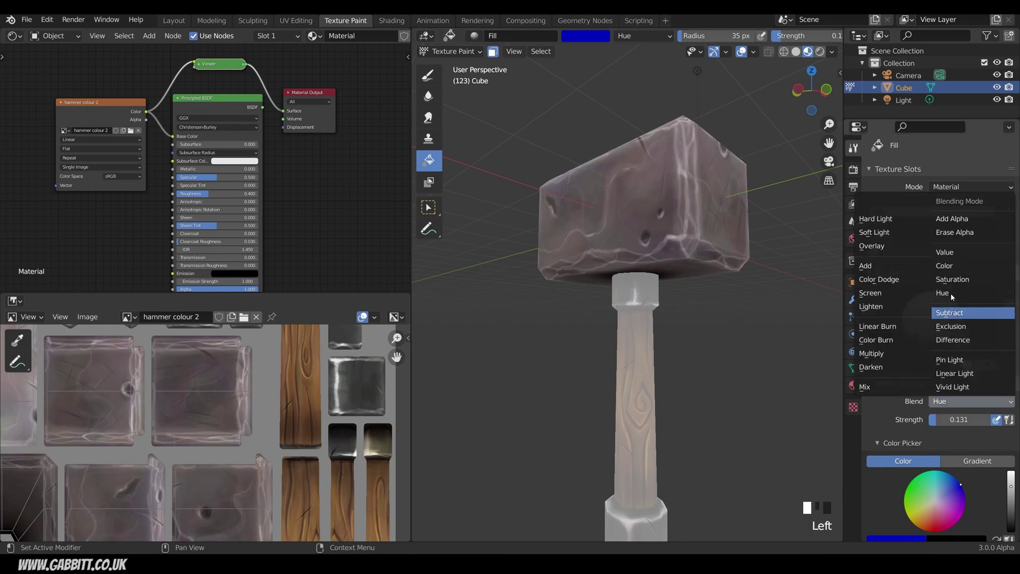
{"action": "left_click", "coordinate": [944, 265]}
{"action": "left_click", "coordinate": [680, 233]}
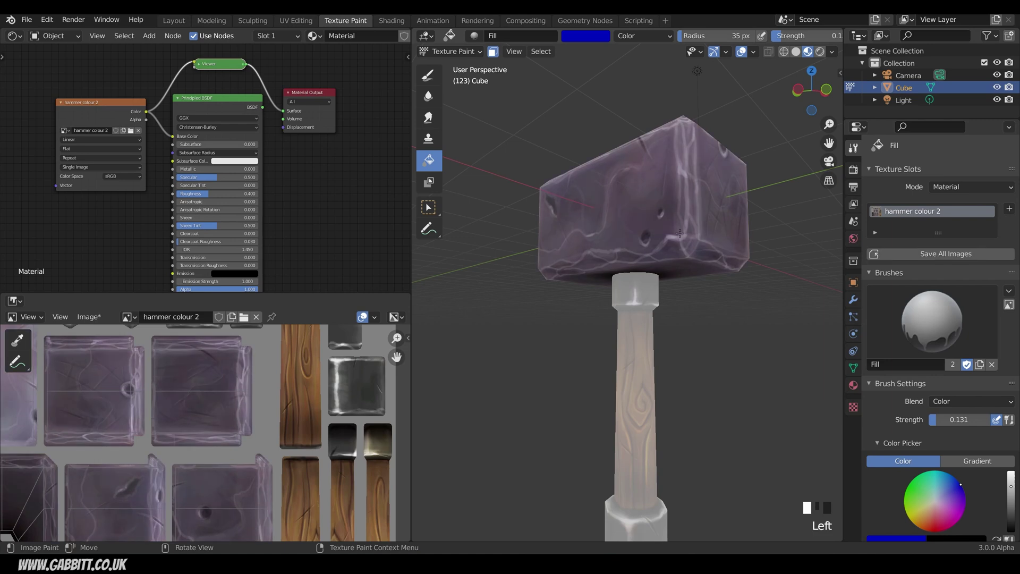
Switch the fill blend mode back to Hue and zoom out on the hammer
{"action": "left_click", "coordinate": [951, 402]}
{"action": "left_click", "coordinate": [947, 297]}
{"action": "middle_click_drag", "start_coordinate": [671, 226], "coordinate": [643, 217]}
{"action": "middle_click_drag", "start_coordinate": [712, 305], "coordinate": [686, 332]}
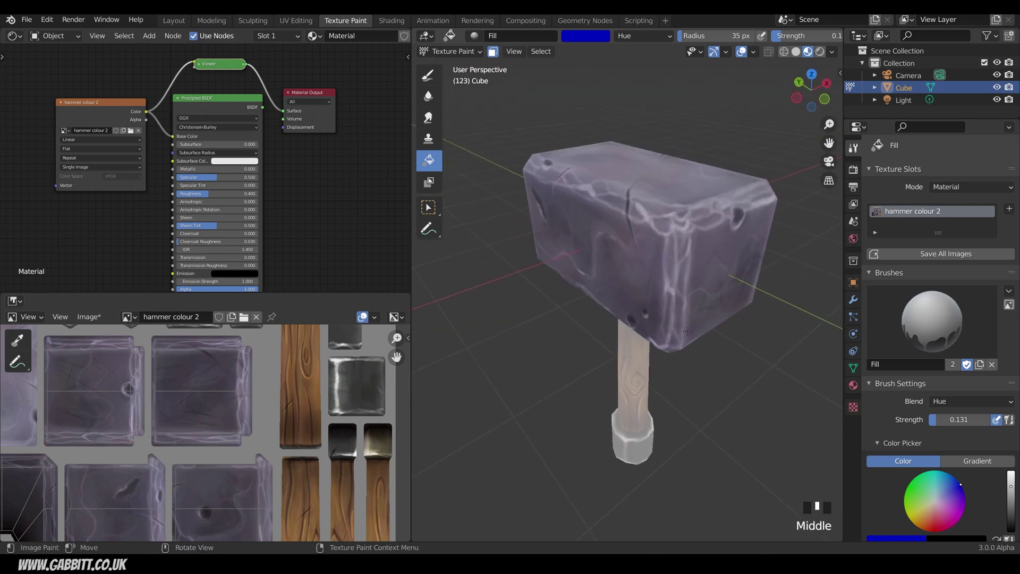
{"action": "scroll", "coordinate": [706, 298], "scroll_direction": "down", "scroll_amount": 3}
Undo the earlier fills and set the blend mode to Value
{"action": "key", "text": "ctrl+z"}
{"action": "key", "text": "ctrl+z"}
{"action": "key", "text": "ctrl+z"}
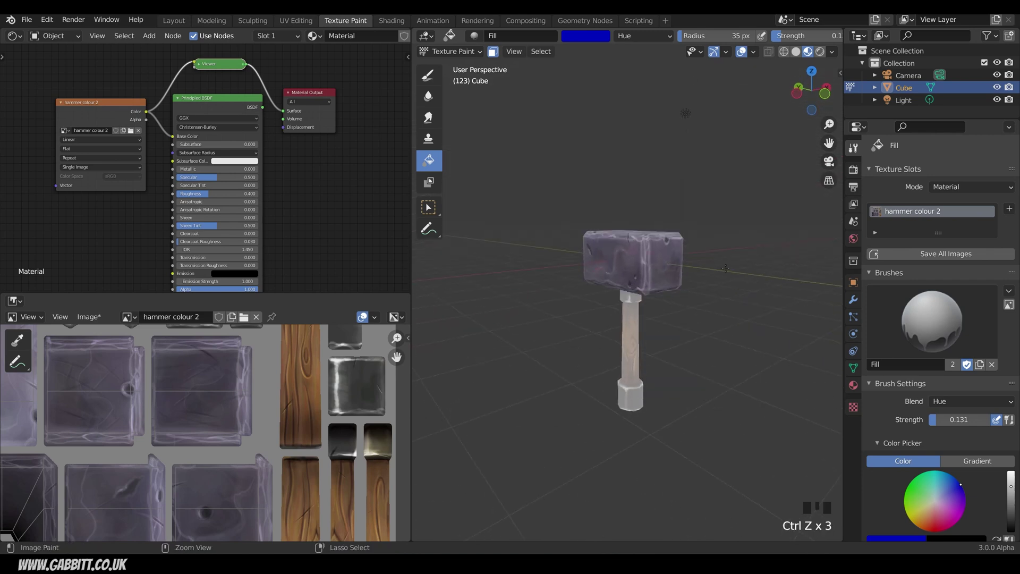
{"action": "key", "text": "ctrl+z"}
{"action": "key", "text": "ctrl+z"}
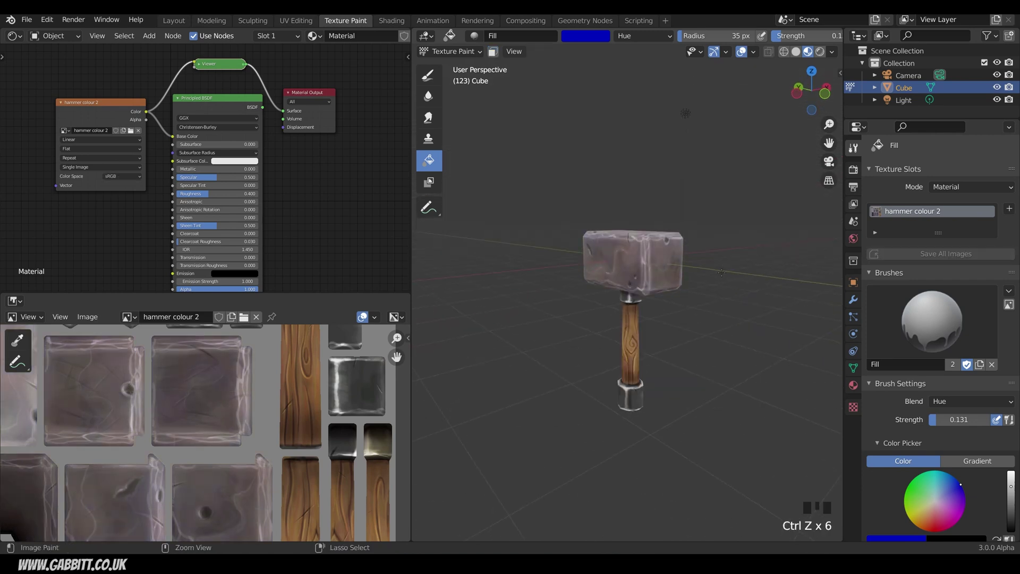
{"action": "left_click", "coordinate": [972, 401]}
{"action": "left_click", "coordinate": [961, 257]}
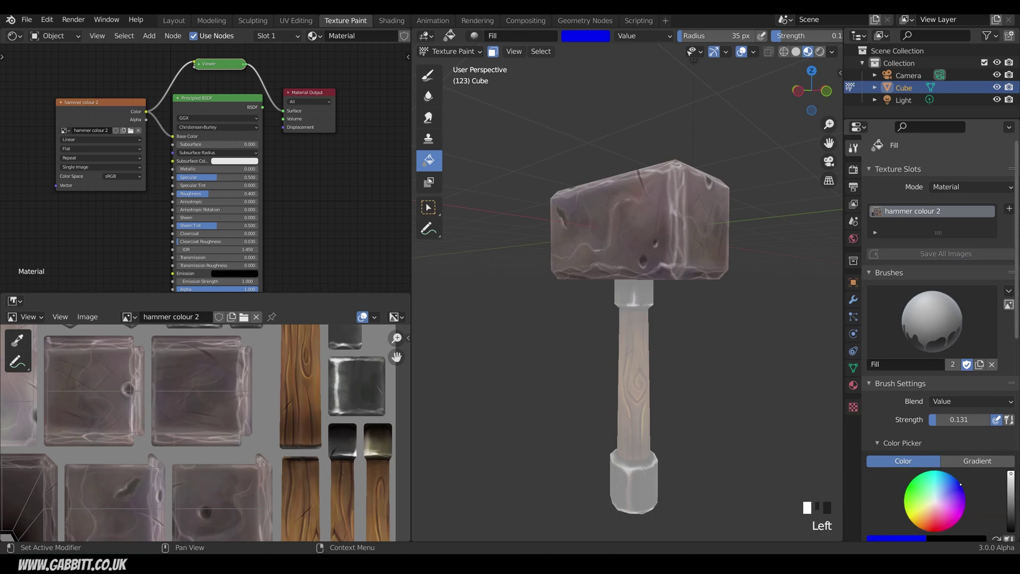
Lighten the hammer head with five Value fills, then undo them
{"action": "left_click", "coordinate": [640, 236]}
{"action": "left_click", "coordinate": [640, 236]}
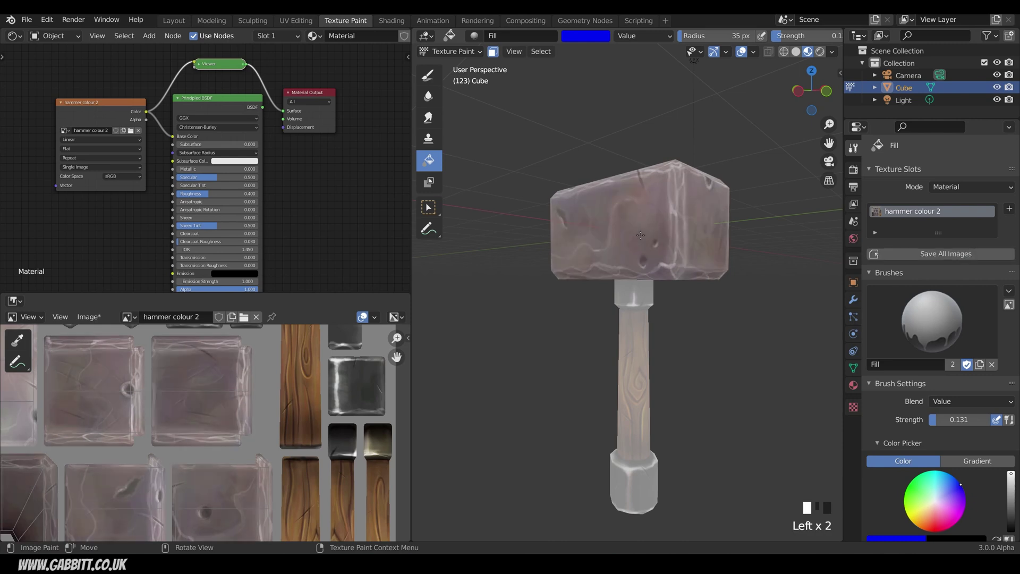
{"action": "left_click", "coordinate": [640, 235]}
{"action": "left_click", "coordinate": [640, 236]}
{"action": "left_click", "coordinate": [640, 235]}
{"action": "left_click", "coordinate": [640, 235]}
{"action": "left_click", "coordinate": [640, 235]}
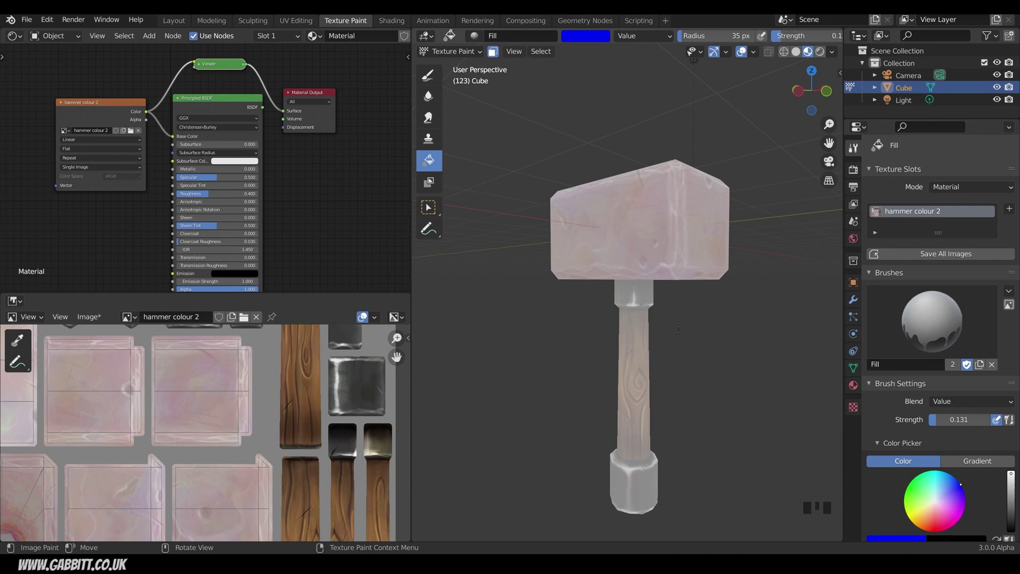
{"action": "key", "text": "ctrl+z"}
{"action": "key", "text": "ctrl+z"}
{"action": "key", "text": "ctrl+z"}
{"action": "key", "text": "ctrl+z"}
{"action": "key", "text": "ctrl+z"}
{"action": "key", "text": "ctrl+z"}
{"action": "key", "text": "ctrl+z"}
{"action": "left_click", "coordinate": [971, 401]}
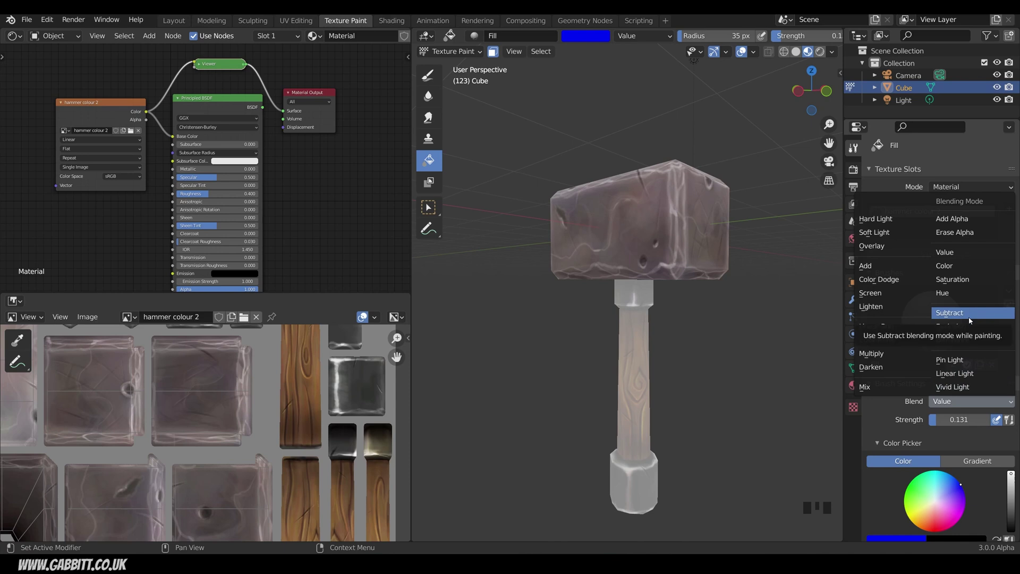
Choose Overlay blending and fill the head twice with blue, turning it vivid purple
{"action": "left_click", "coordinate": [882, 247]}
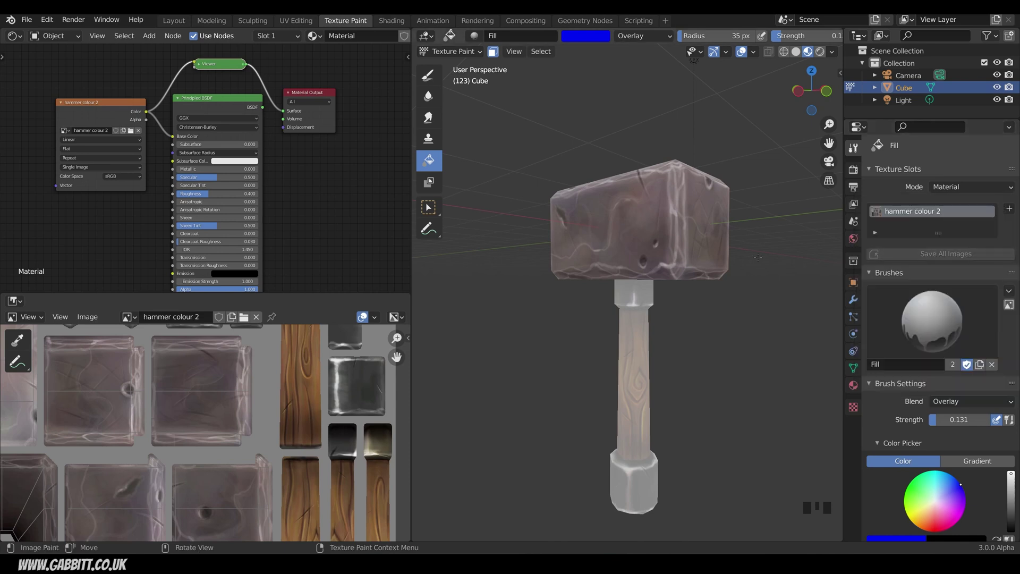
{"action": "left_click", "coordinate": [715, 249]}
{"action": "left_click", "coordinate": [711, 250]}
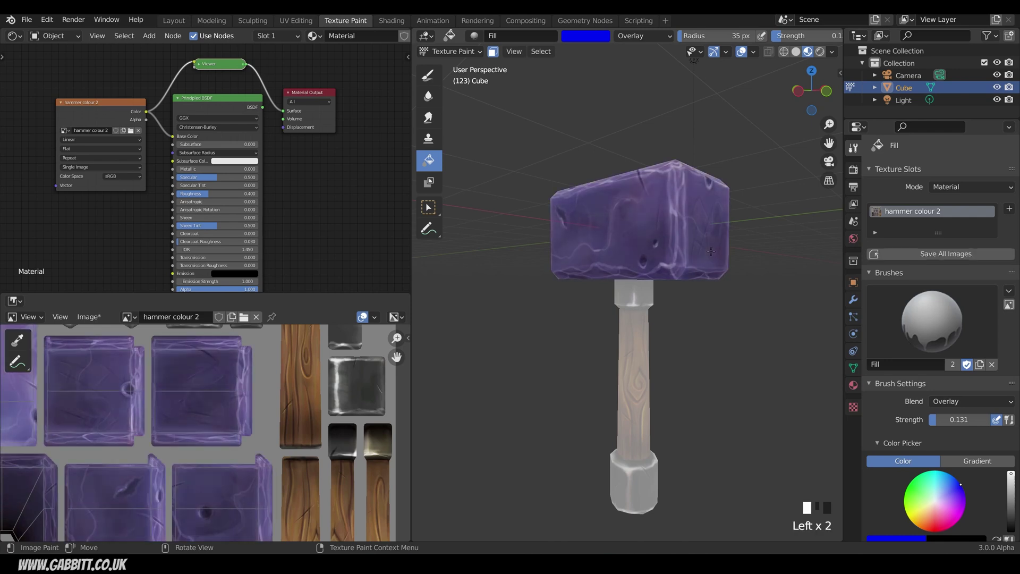
{"action": "middle_click_drag", "start_coordinate": [711, 251], "coordinate": [689, 217]}
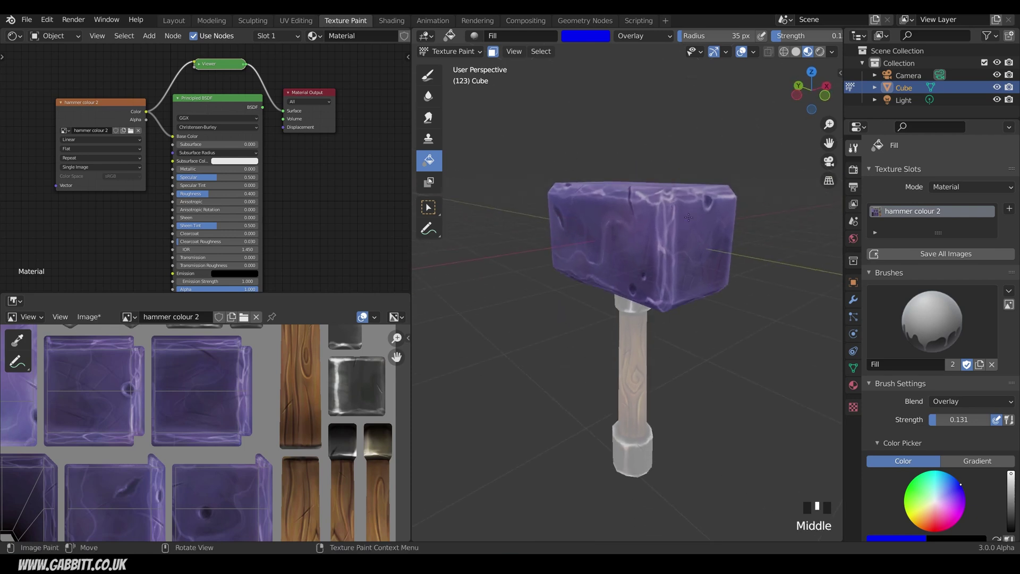